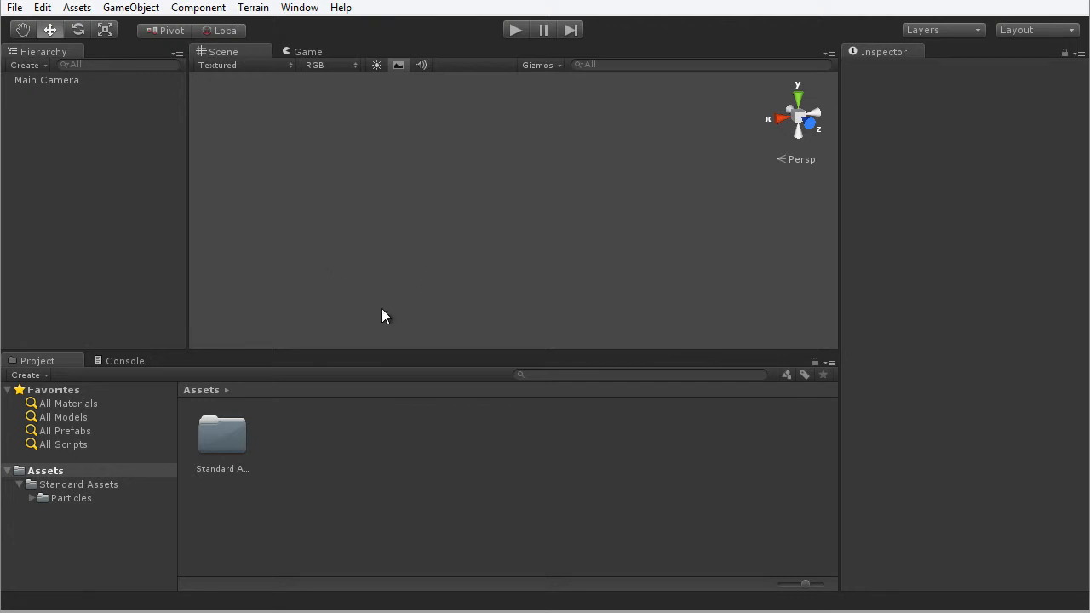
Turn off the skybox display in the Scene view and create a new Particle System object
left_click(397, 66)
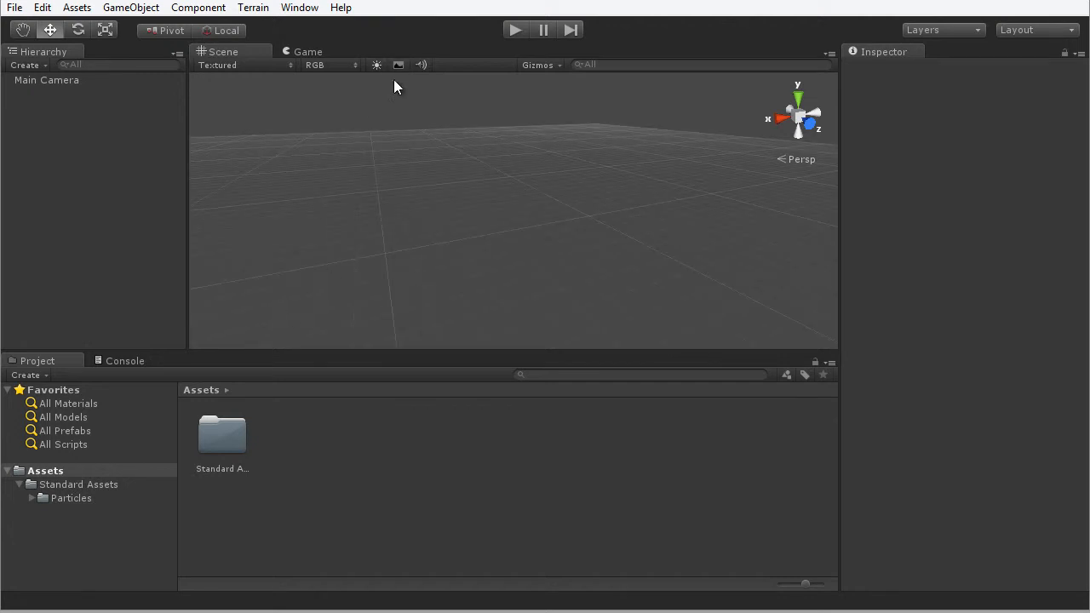
left_click_drag(535, 245, 487, 213, "alt")
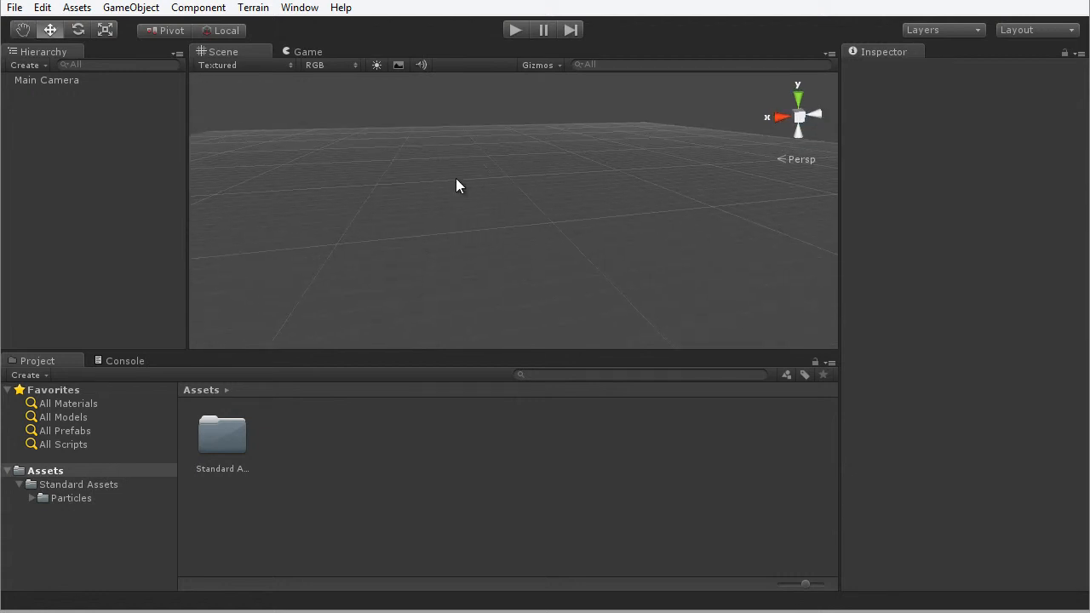
left_click(131, 8)
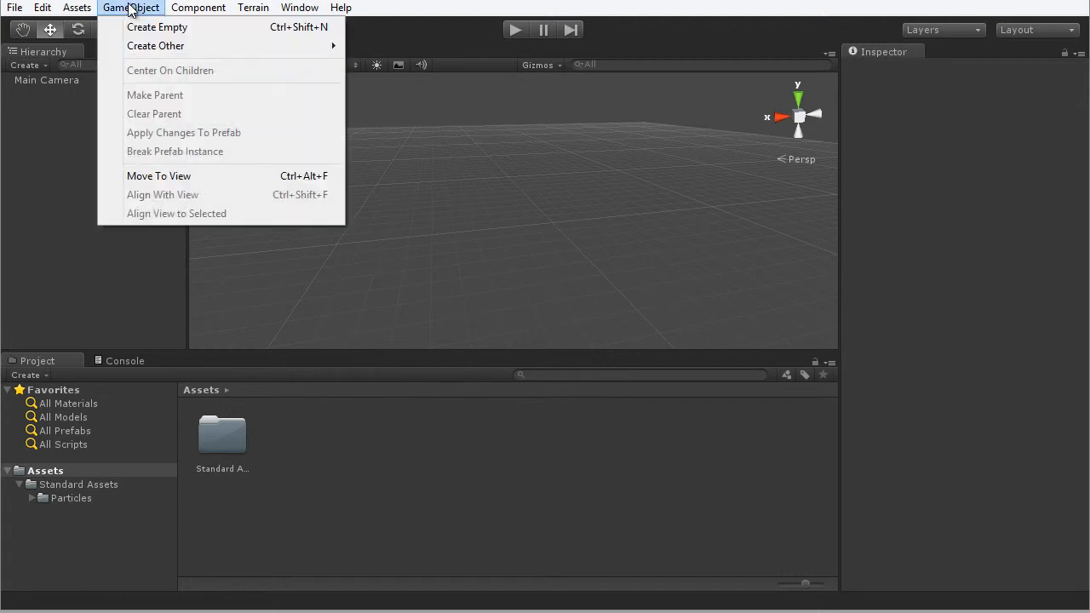
mouse_move(149, 53)
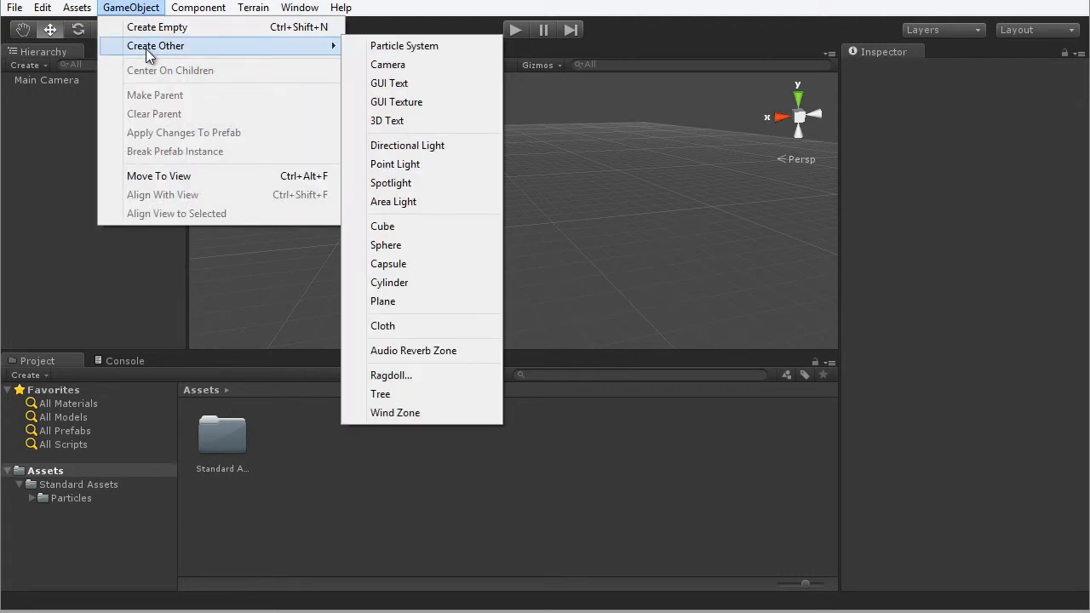
left_click(458, 47)
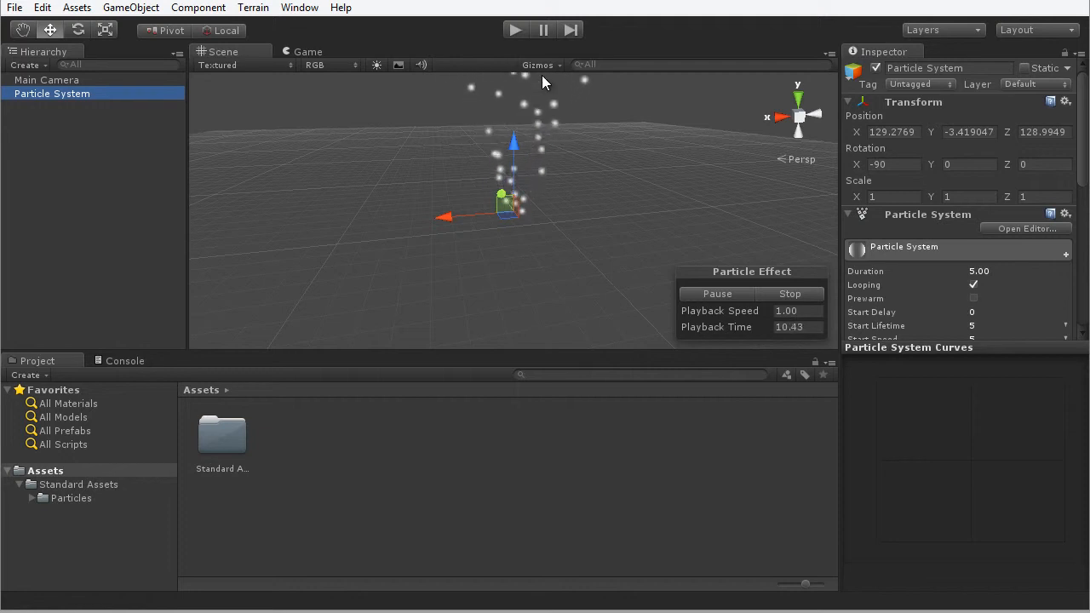
Pause and resume the particle effect's simulation to preview how the particles are emitted in the scene
left_click(706, 290)
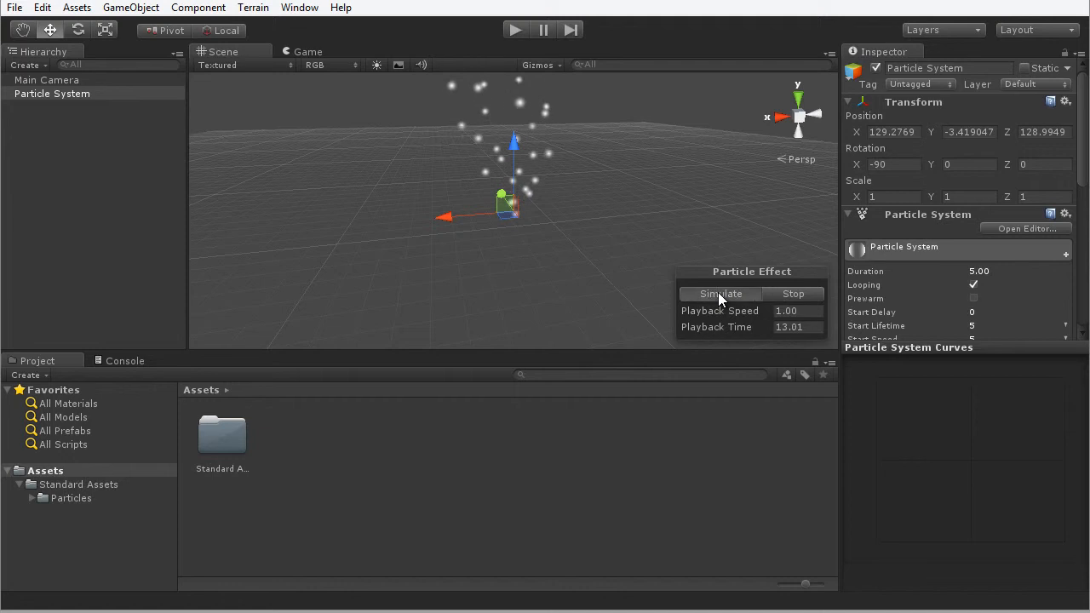
left_click(718, 294)
left_click(718, 292)
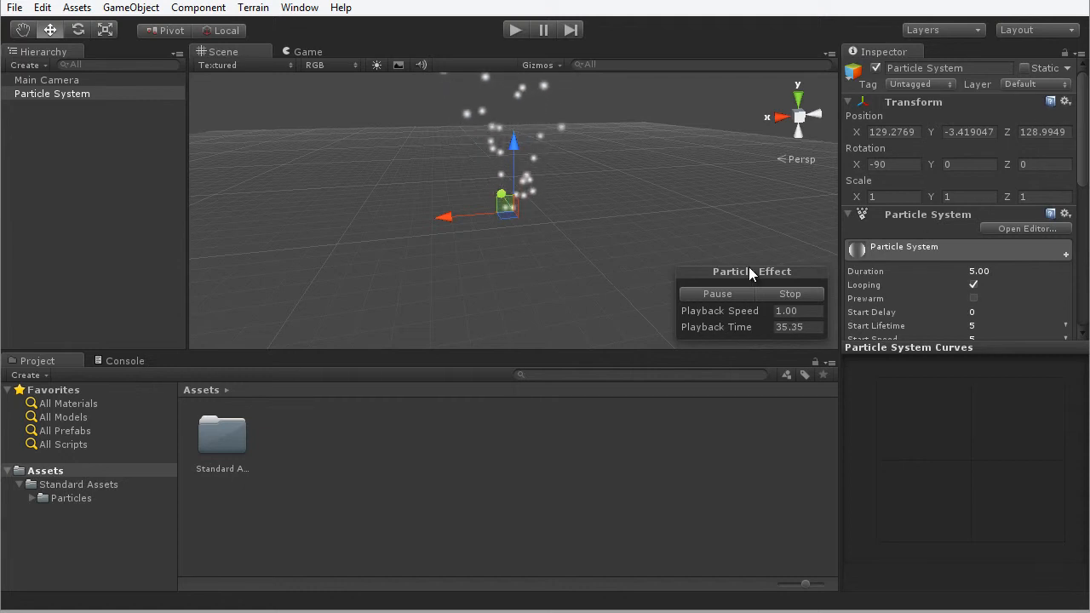
left_click_drag(749, 267, 606, 288, "alt")
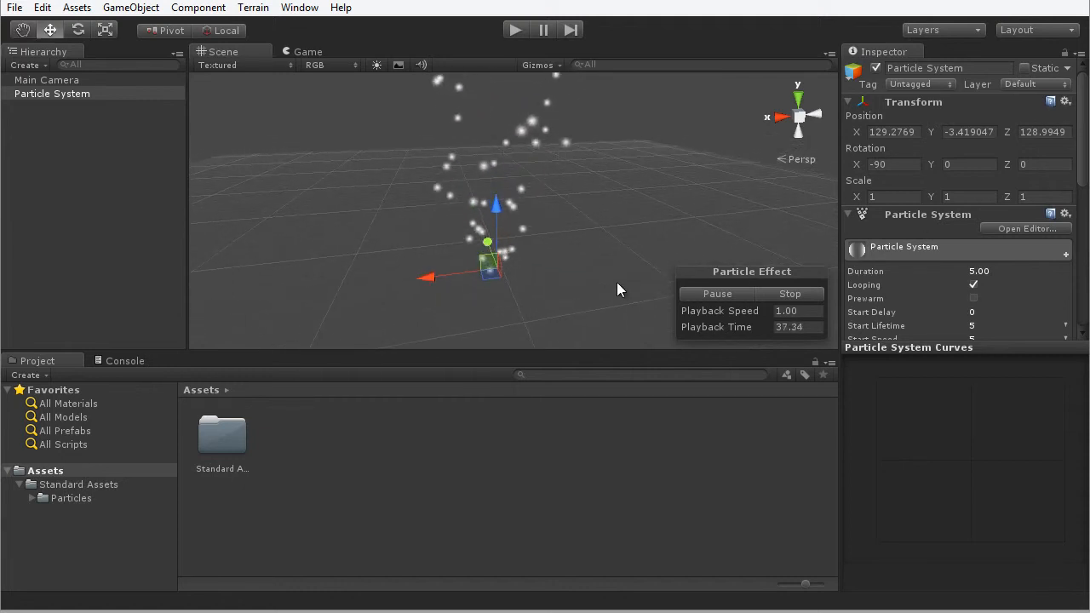
Review the particle system's properties in the Inspector and in its separate editor window, closing that window when done
mouse_move(942, 294)
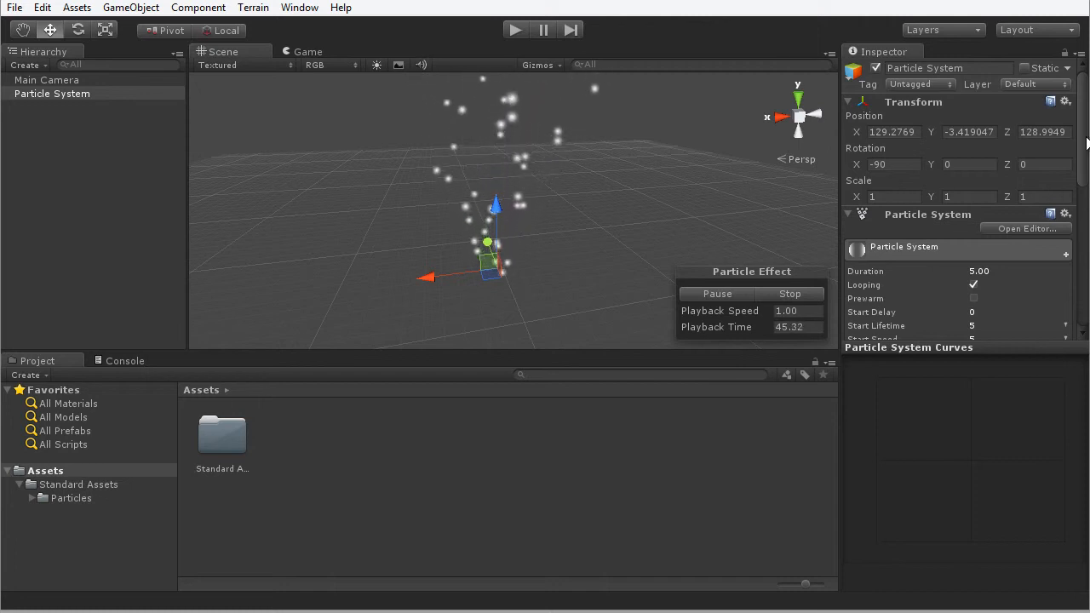
scroll(1087, 157, "down", 2)
scroll(1086, 156, "down", 6)
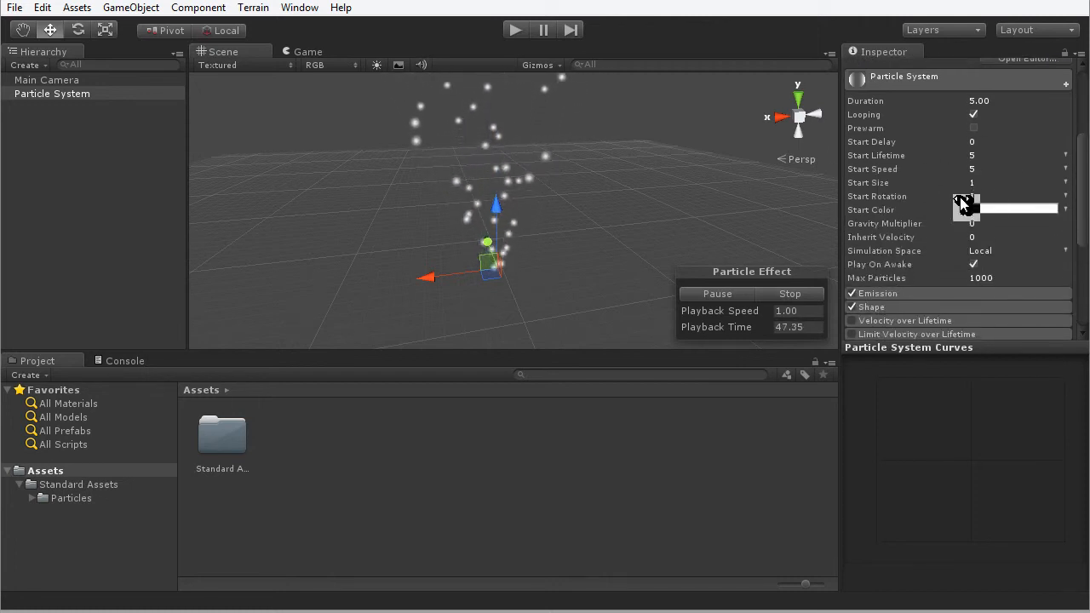
mouse_move(1083, 216)
left_mouse_down()
mouse_move(1082, 182)
mouse_move(1082, 219)
mouse_move(1081, 207)
left_mouse_up()
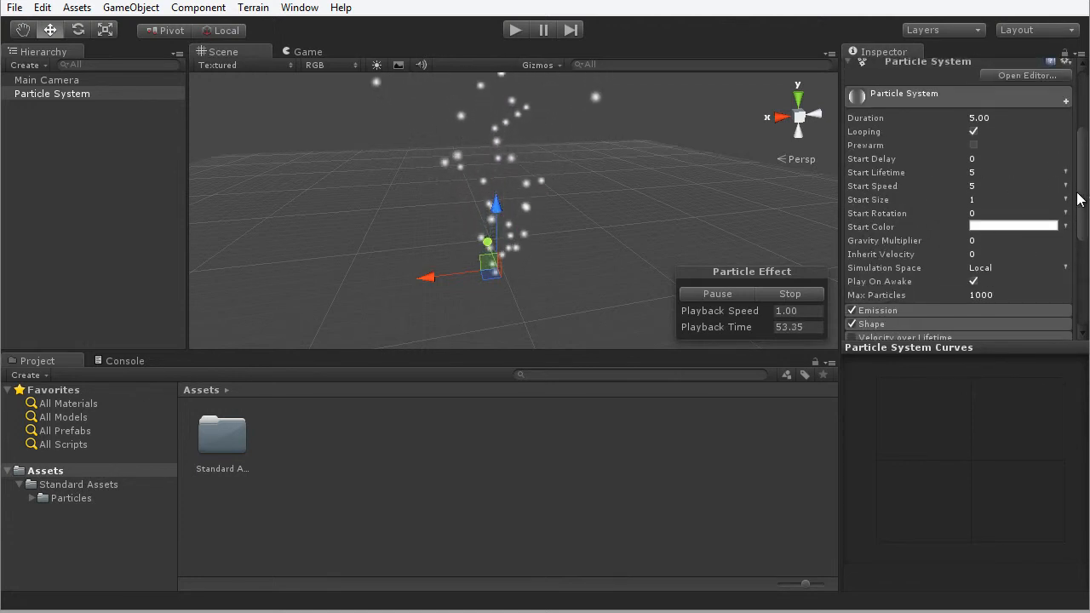
scroll(1083, 194, "up", 3)
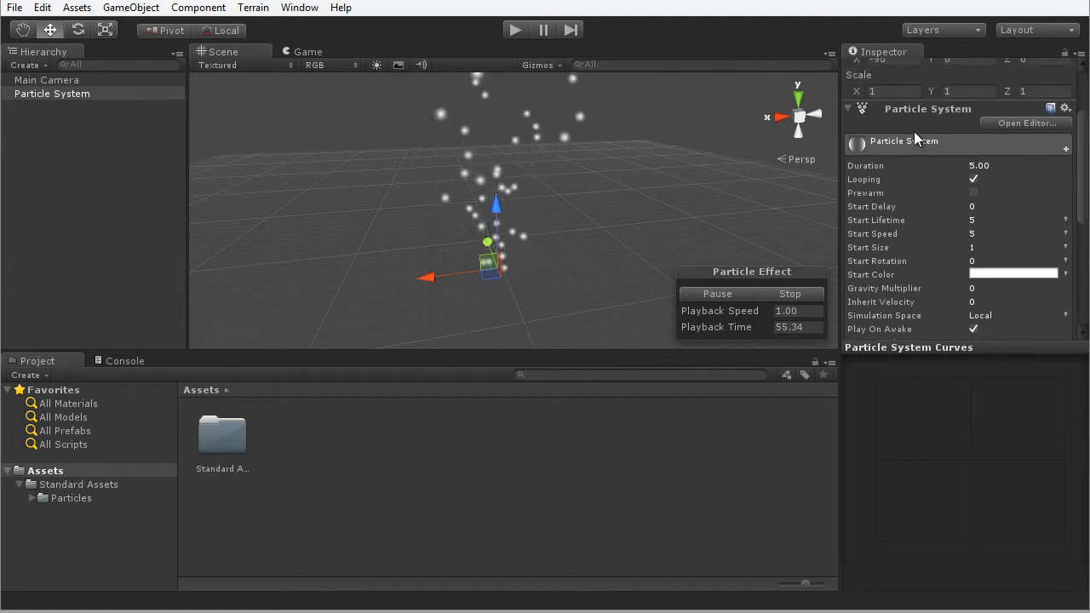
left_click(1024, 124)
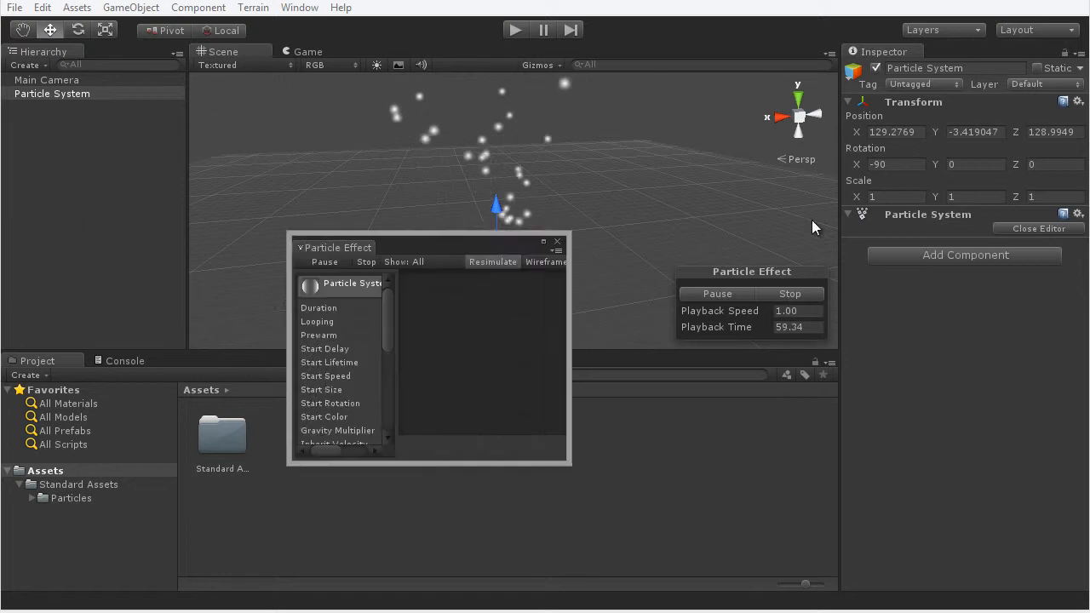
left_click_drag(683, 183, 896, 36)
left_click_drag(814, 45, 655, 97)
left_click(727, 100)
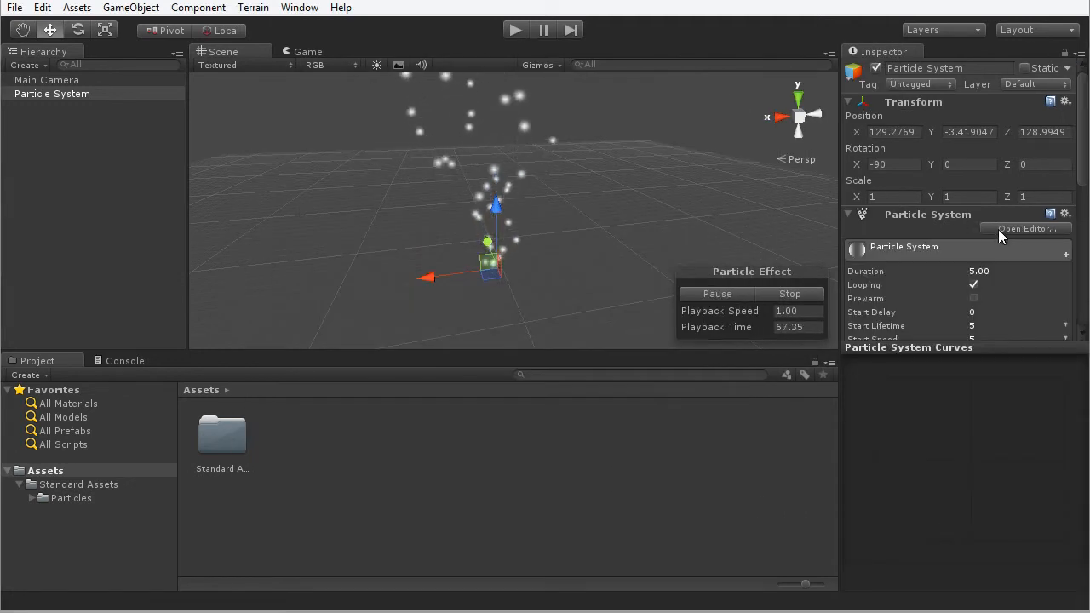
Shrink the Particle System Curves area to give the particle properties and modules more room
left_click_drag(1078, 132, 1071, 75)
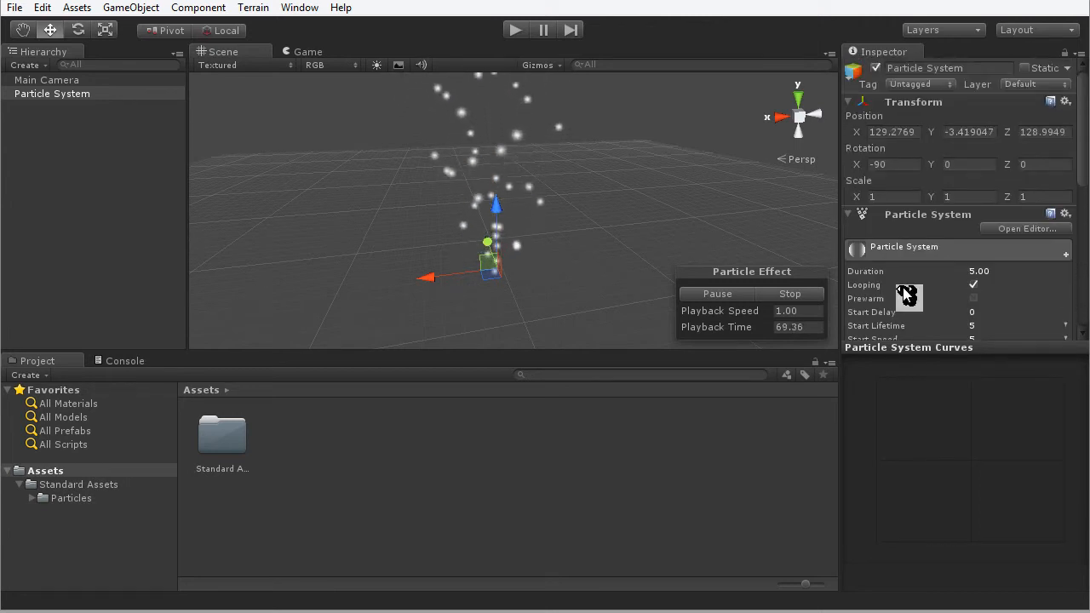
left_click_drag(922, 345, 927, 484)
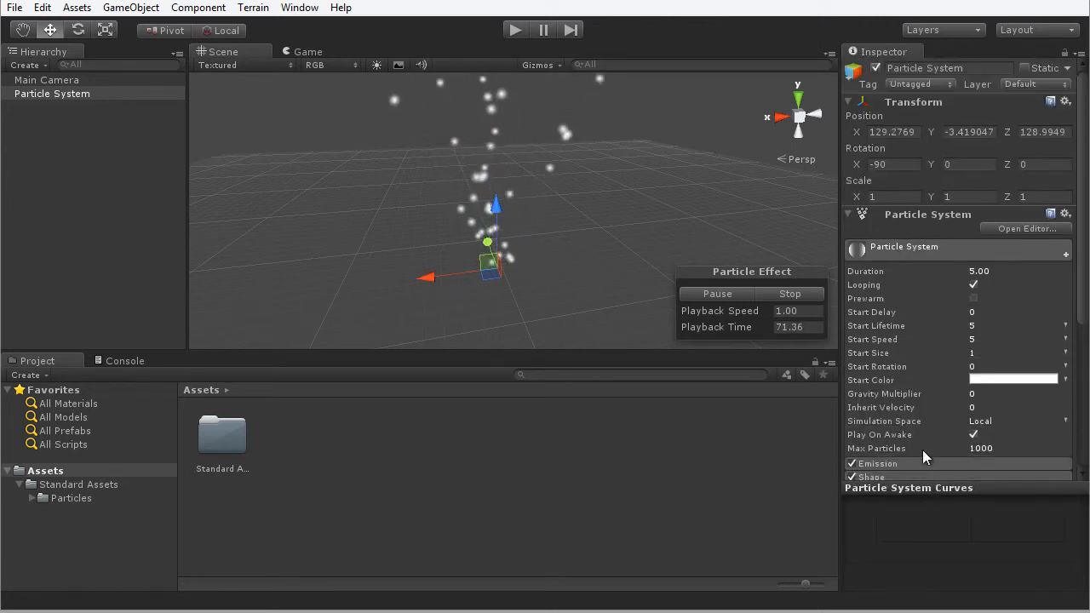
left_click_drag(1081, 175, 1081, 281)
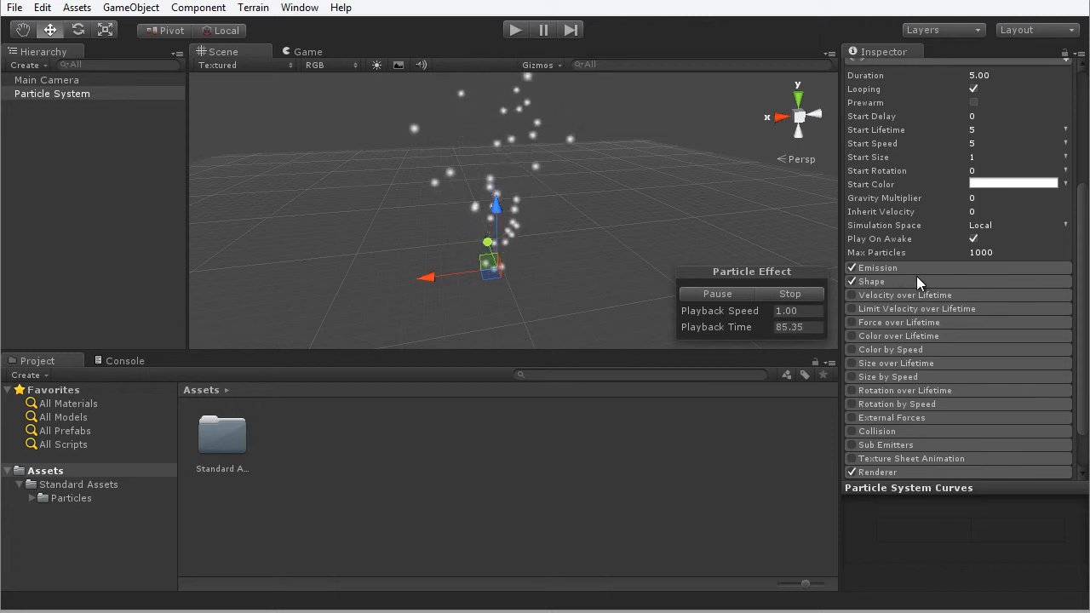
In the Shape module, try the Sphere and HemiSphere emitter shapes and settle on Box
left_click(868, 282)
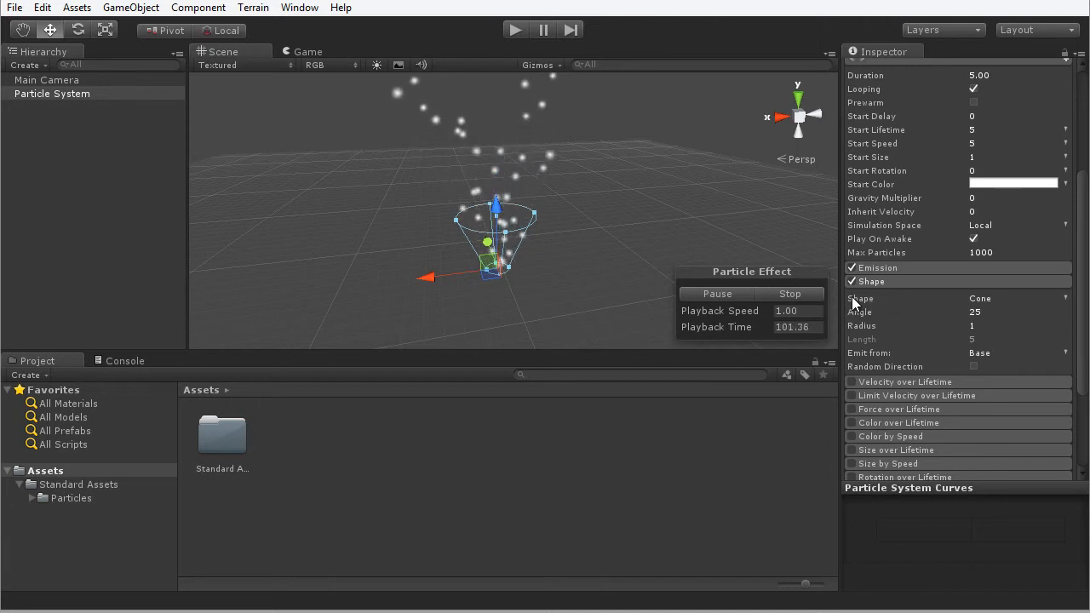
left_click(991, 299)
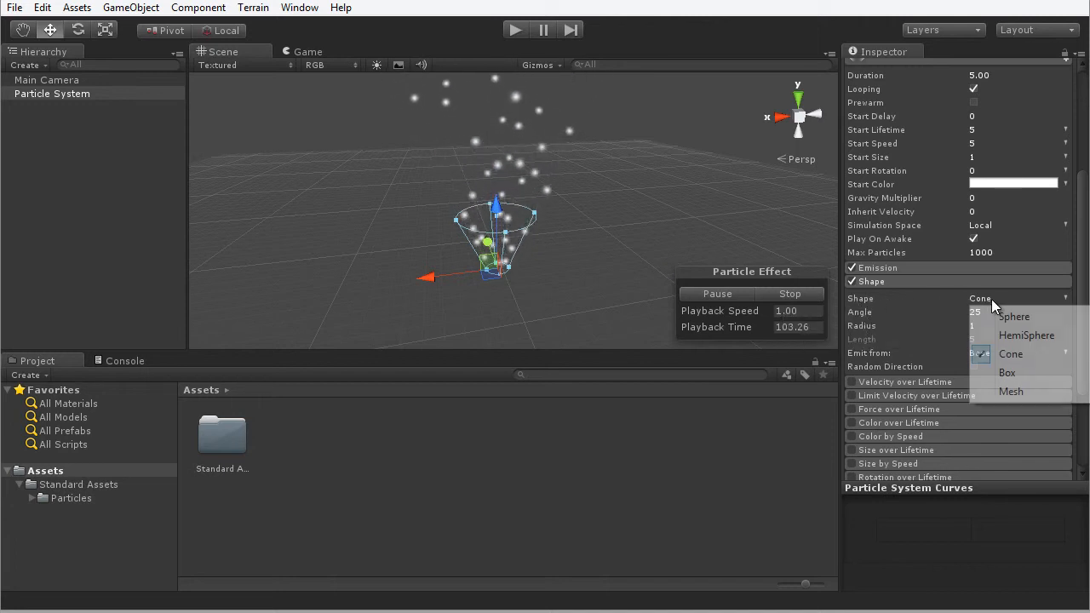
left_click(1059, 317)
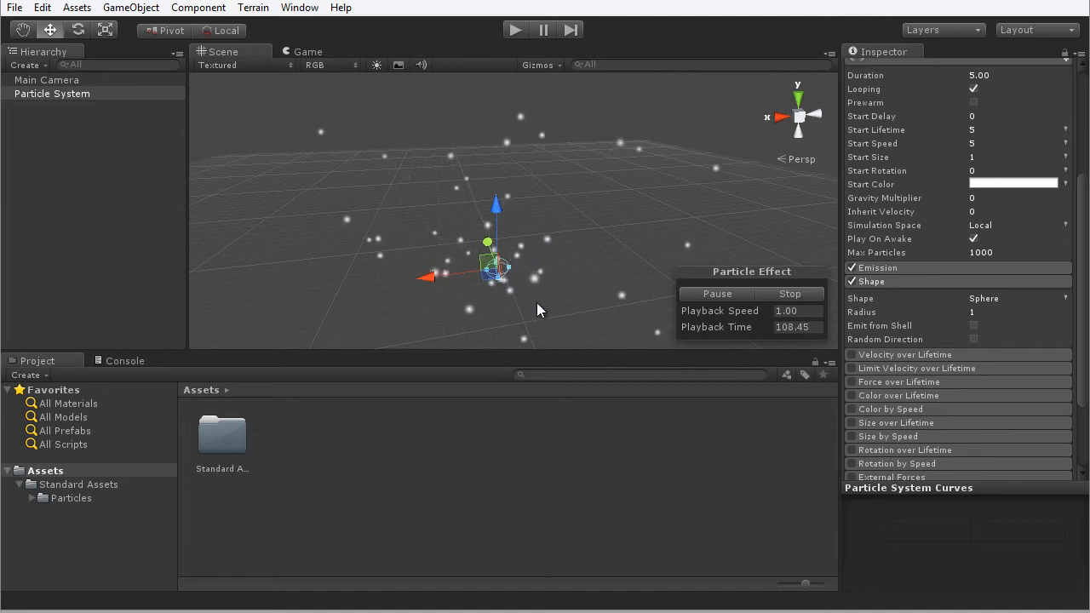
left_click(992, 299)
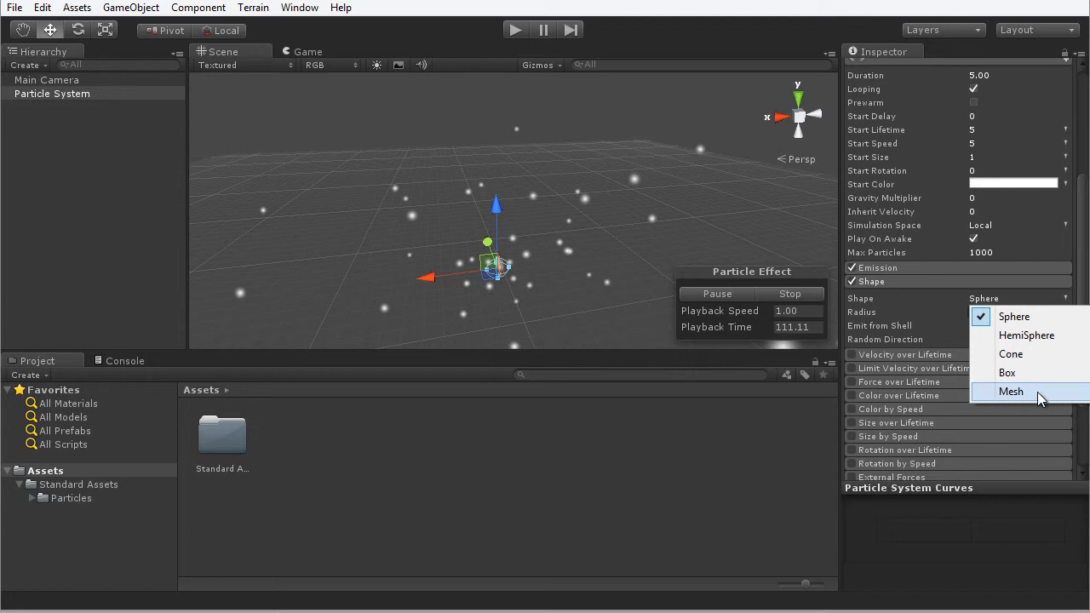
left_click(1028, 336)
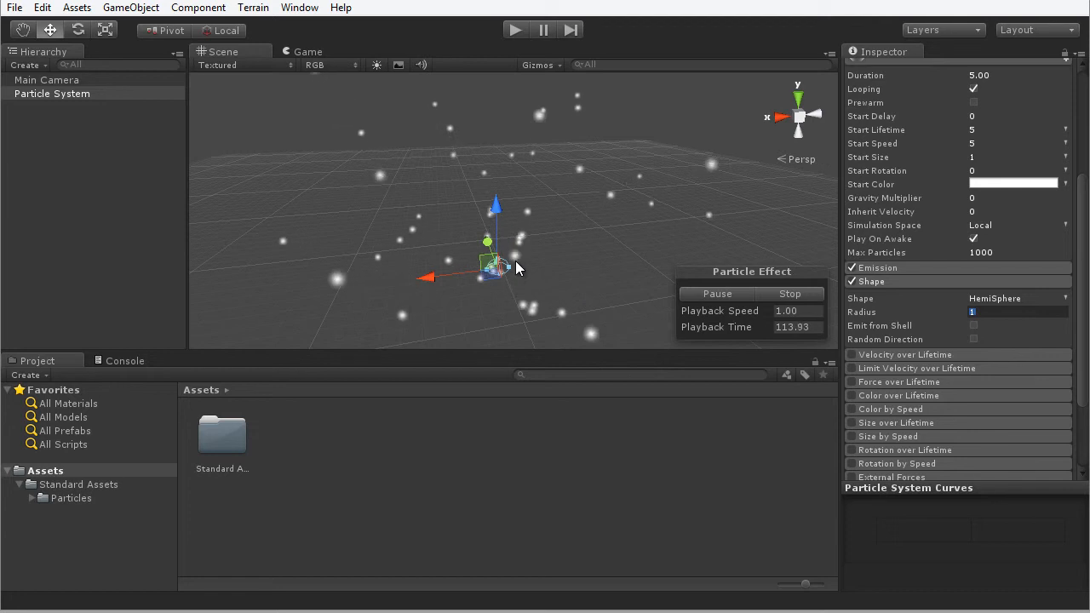
left_click(993, 300)
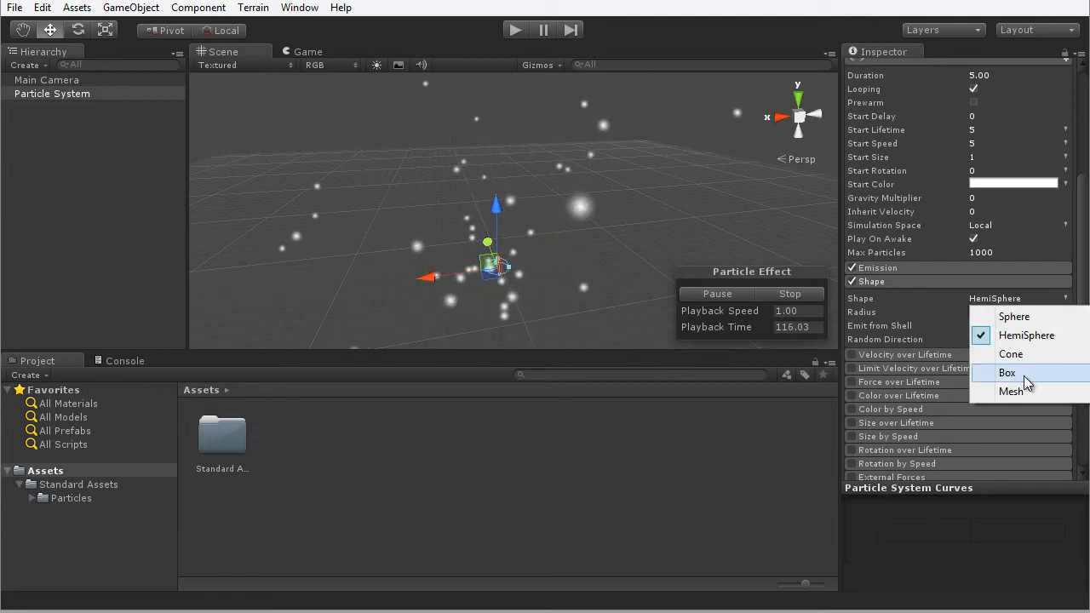
left_click(1026, 382)
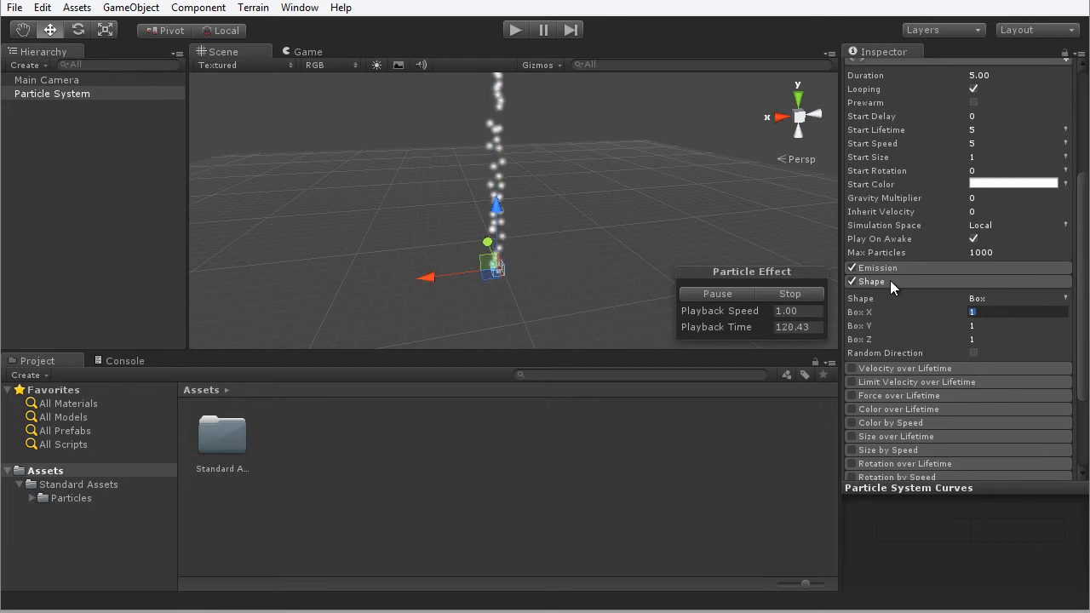
left_click(924, 282)
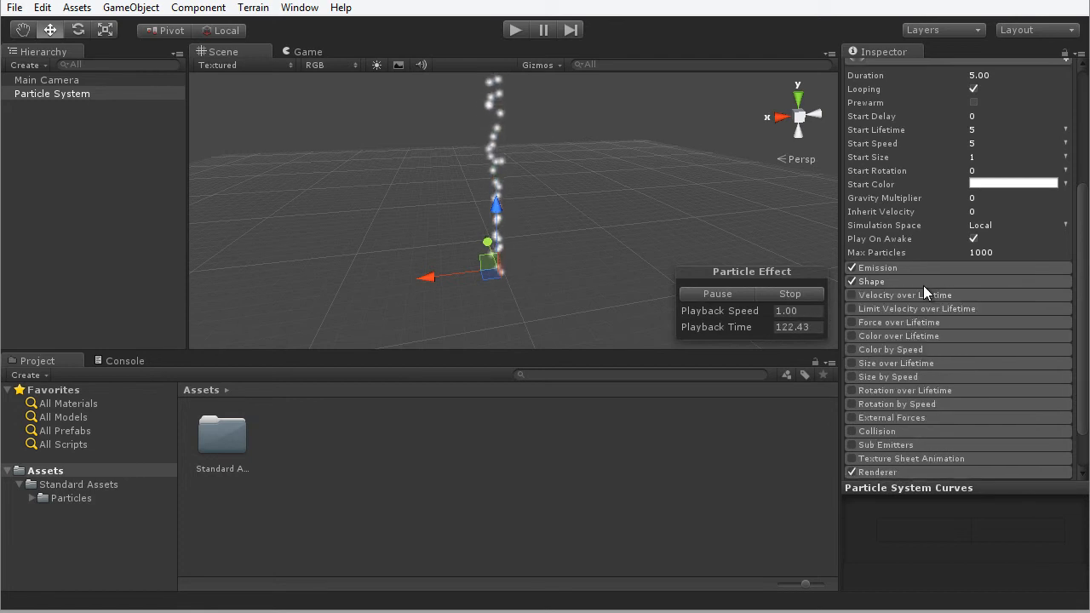
Enable the Size over Lifetime module and show its Size curve in an enlarged curve editor
left_click_drag(505, 190, 507, 307, "alt")
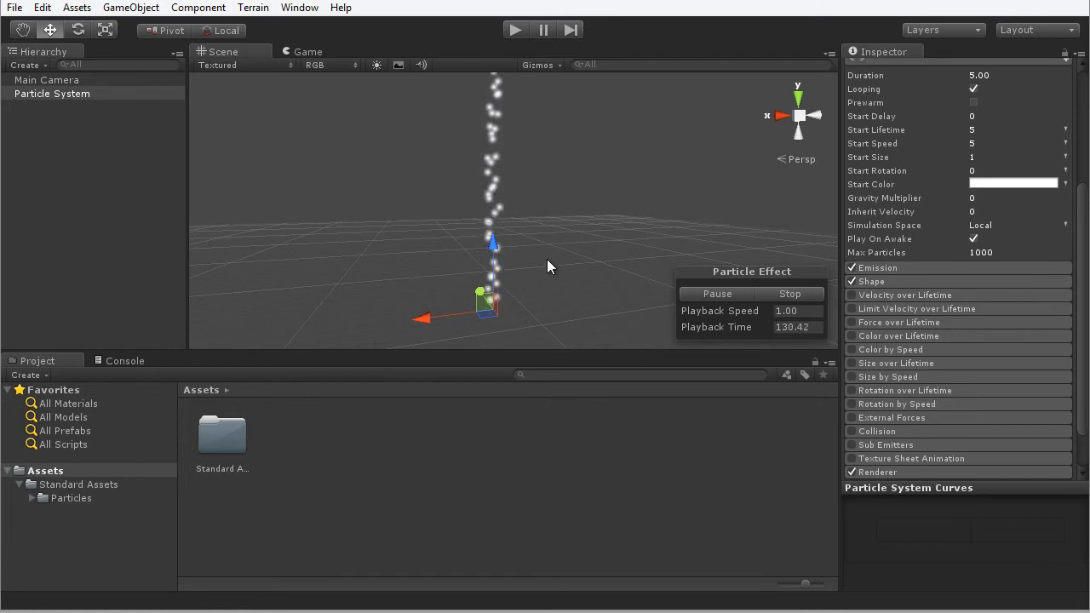
left_click(852, 363)
left_click(930, 363)
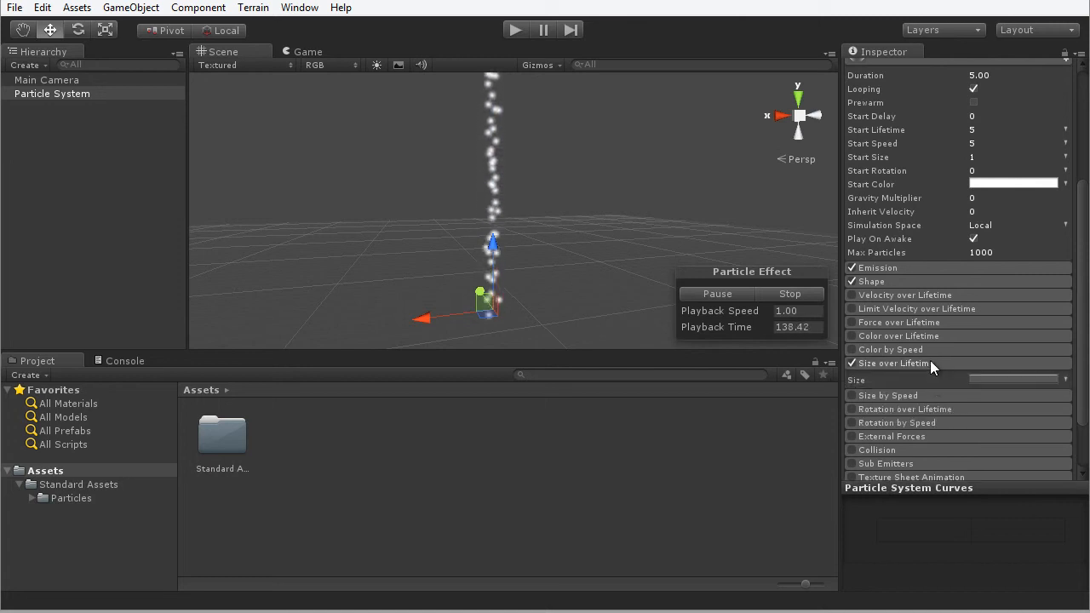
left_click(1012, 380)
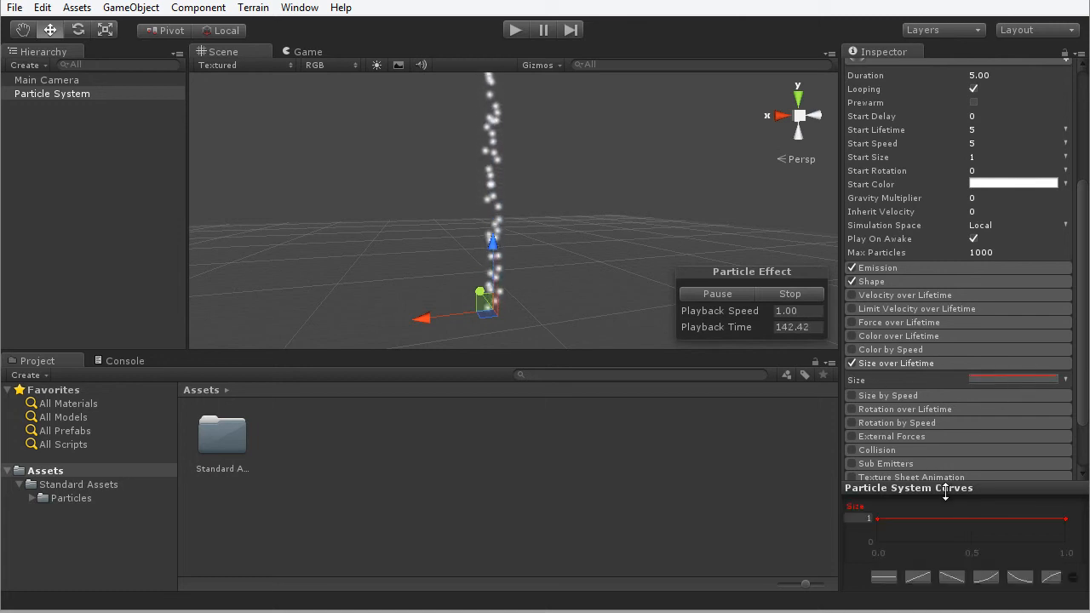
left_click_drag(944, 487, 936, 325)
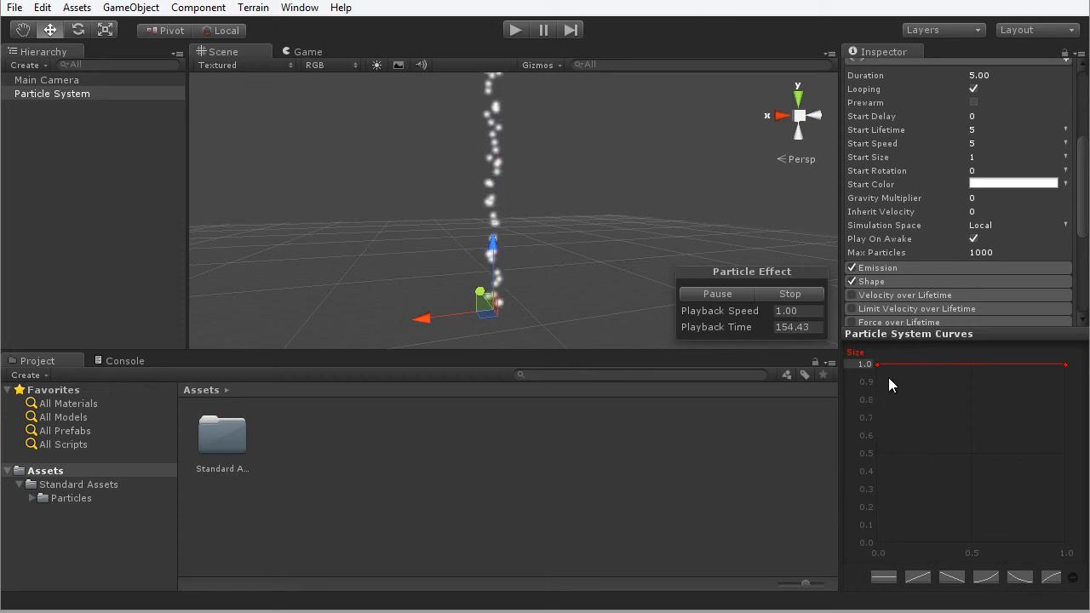
Lower the Size curve's starting point to 0.0 and steepen its tangent so size rises smoothly to 1.0
left_click_drag(877, 362, 872, 491)
left_click_drag(872, 529, 935, 491)
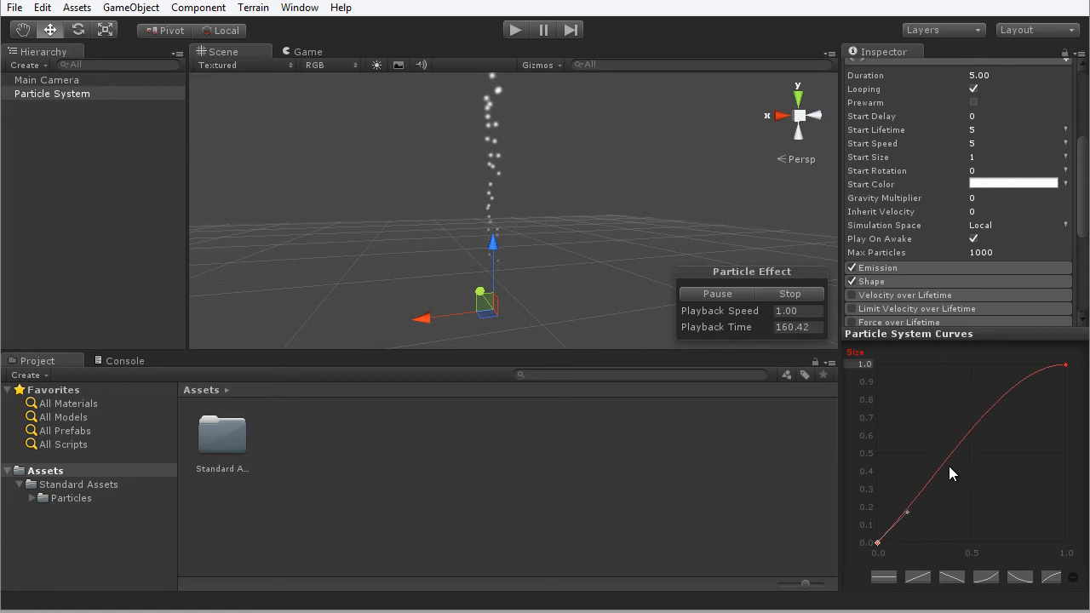
left_click_drag(960, 438, 959, 433)
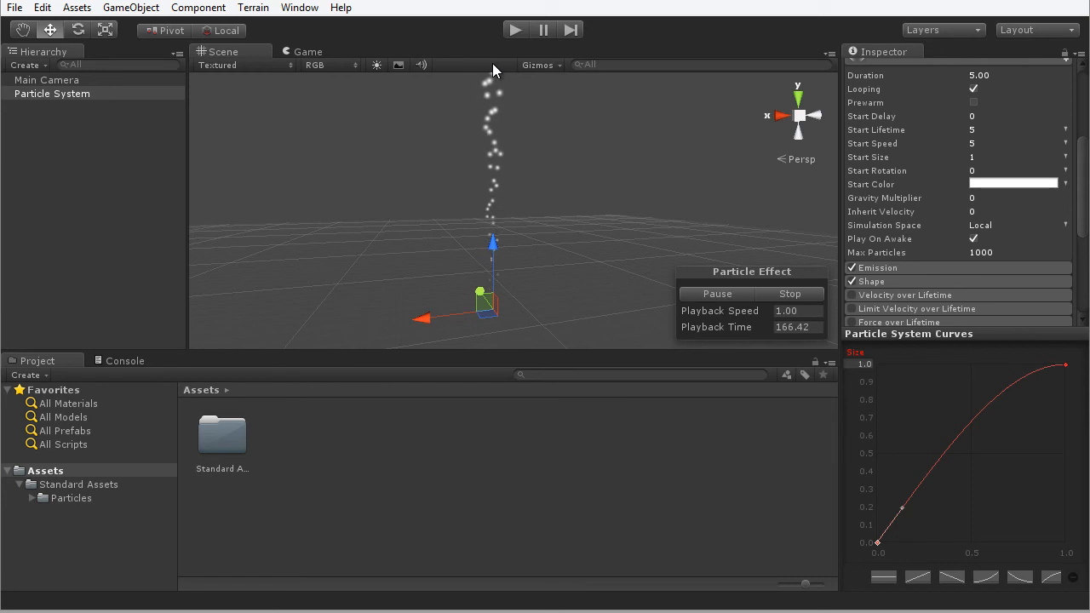
Set the particle system's Start Size to 4
scroll(1078, 170, "up", 1)
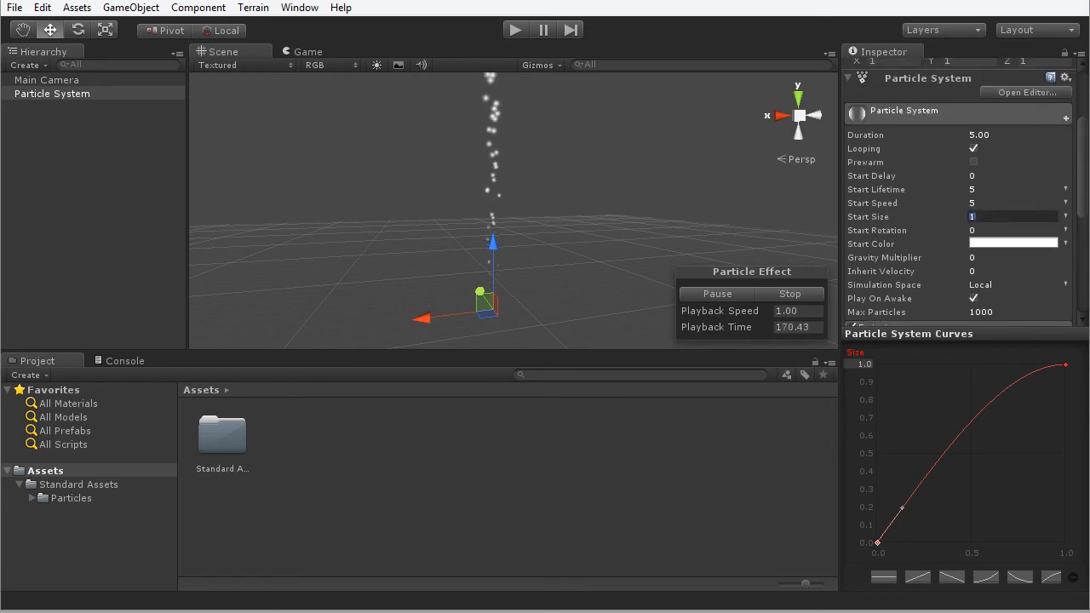
type("4")
key("Return")
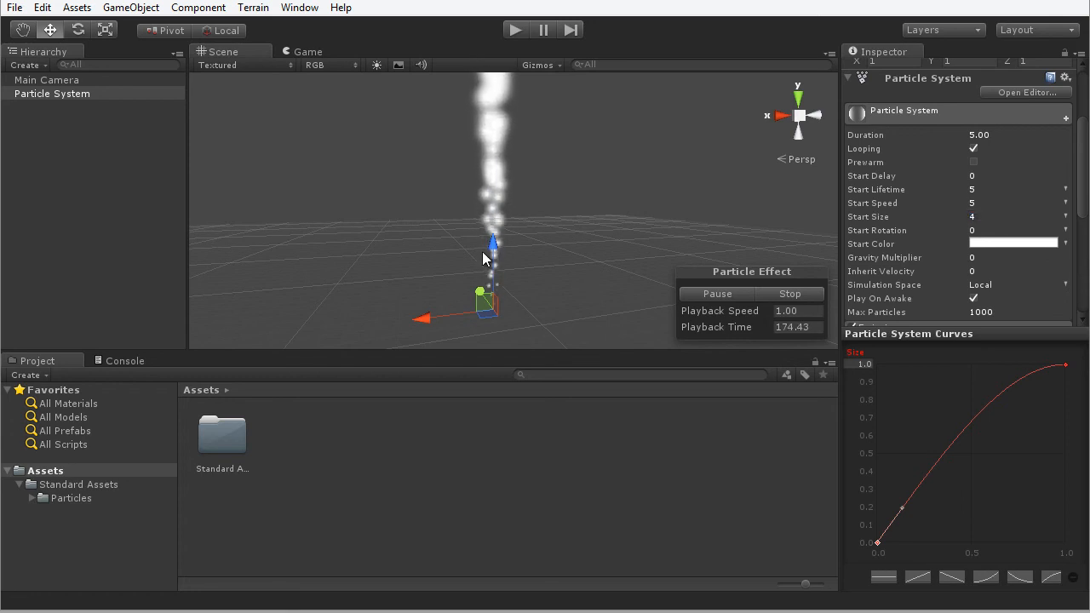